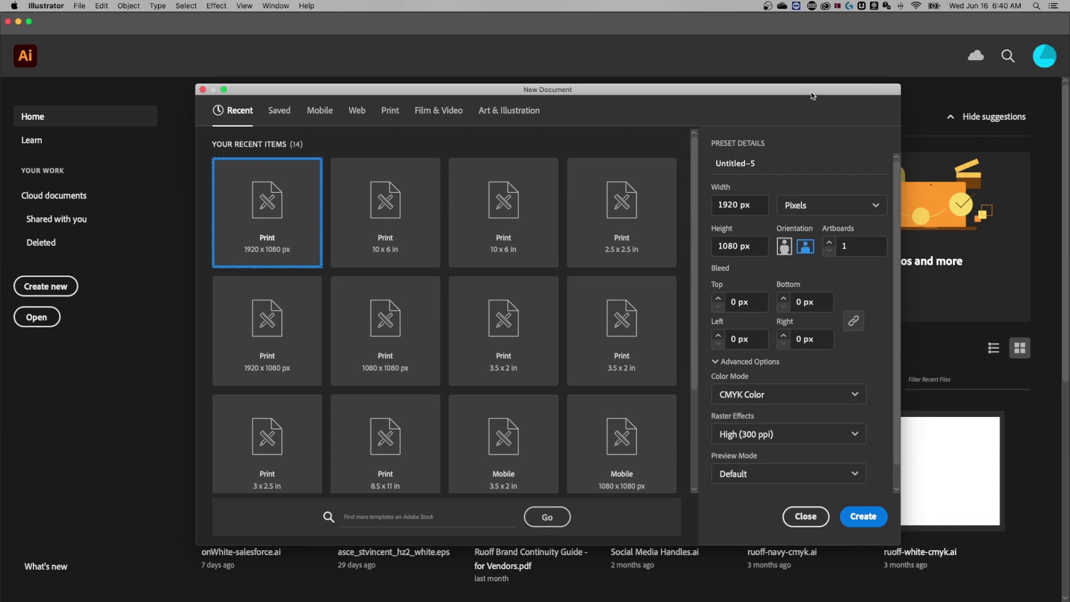
Look through the Mobile, Web and Print presets and settle on the Print presets.
{"action": "left_click", "coordinate": [757, 206]}
{"action": "left_click", "coordinate": [753, 253]}
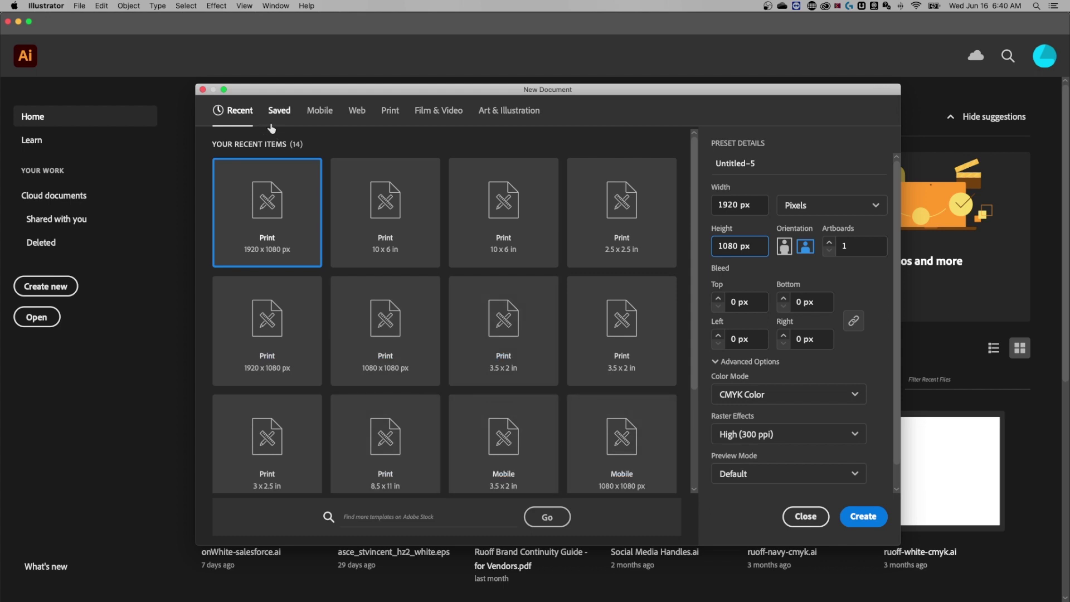
{"action": "left_click", "coordinate": [339, 112]}
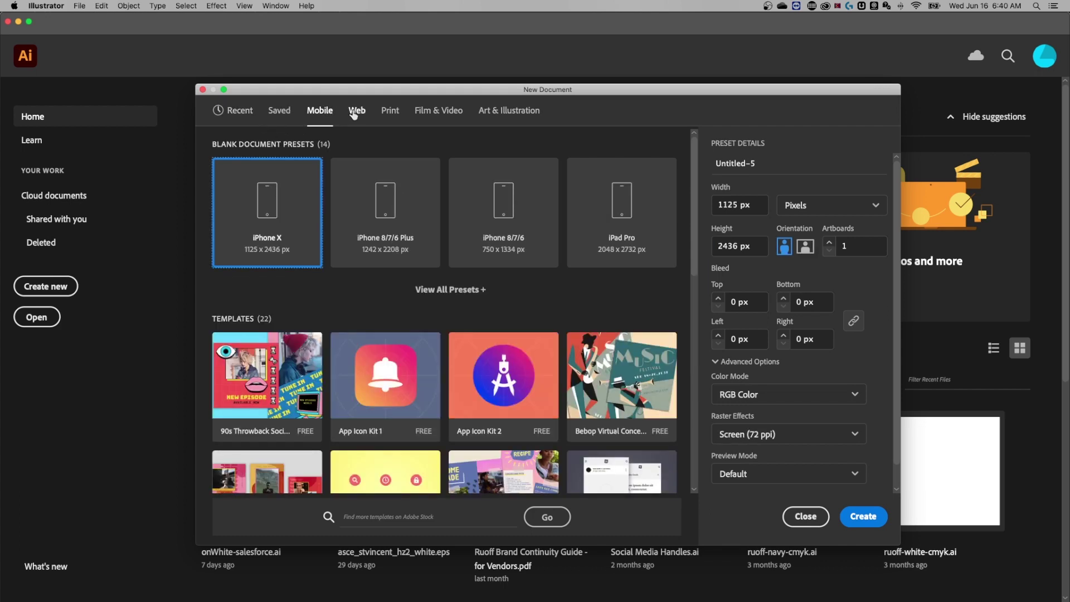
{"action": "left_click", "coordinate": [357, 111]}
{"action": "left_click", "coordinate": [393, 112]}
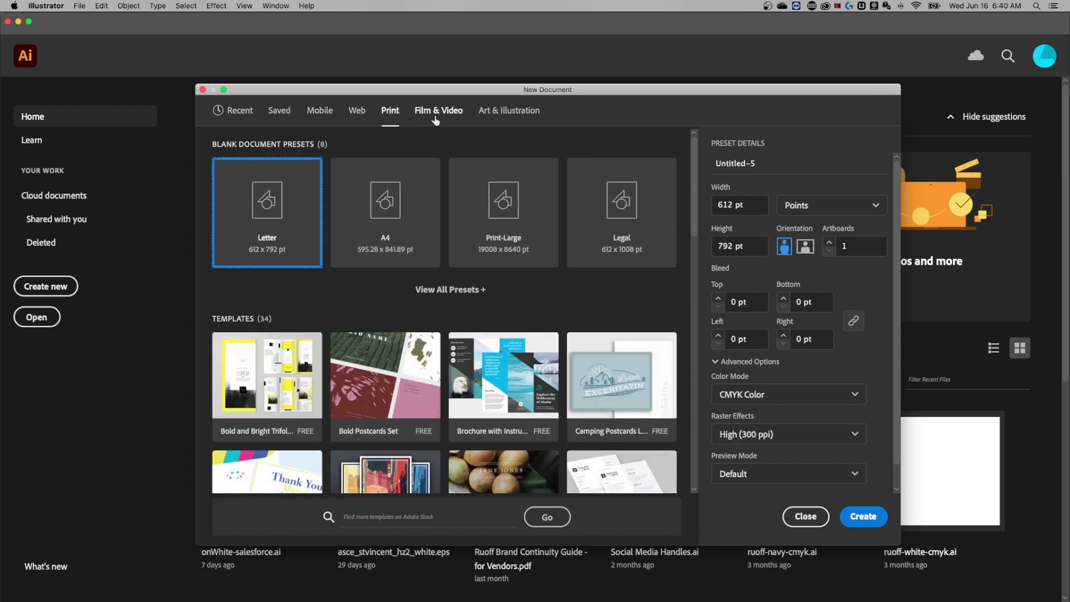
Switch units to Pixels and enter width 1920 and height 1080.
{"action": "left_click", "coordinate": [805, 206]}
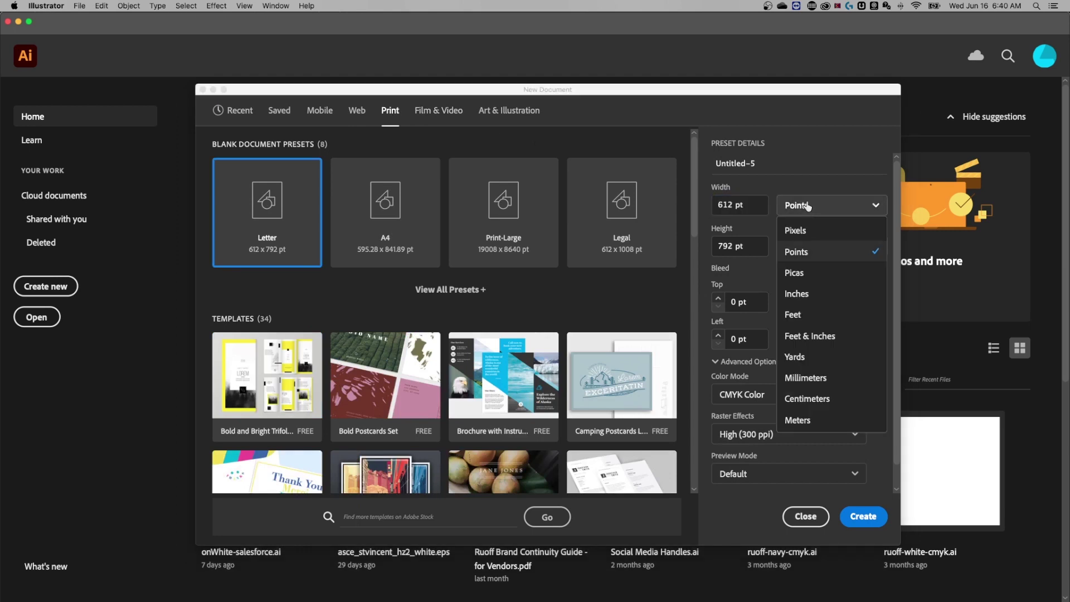
{"action": "left_click", "coordinate": [816, 231]}
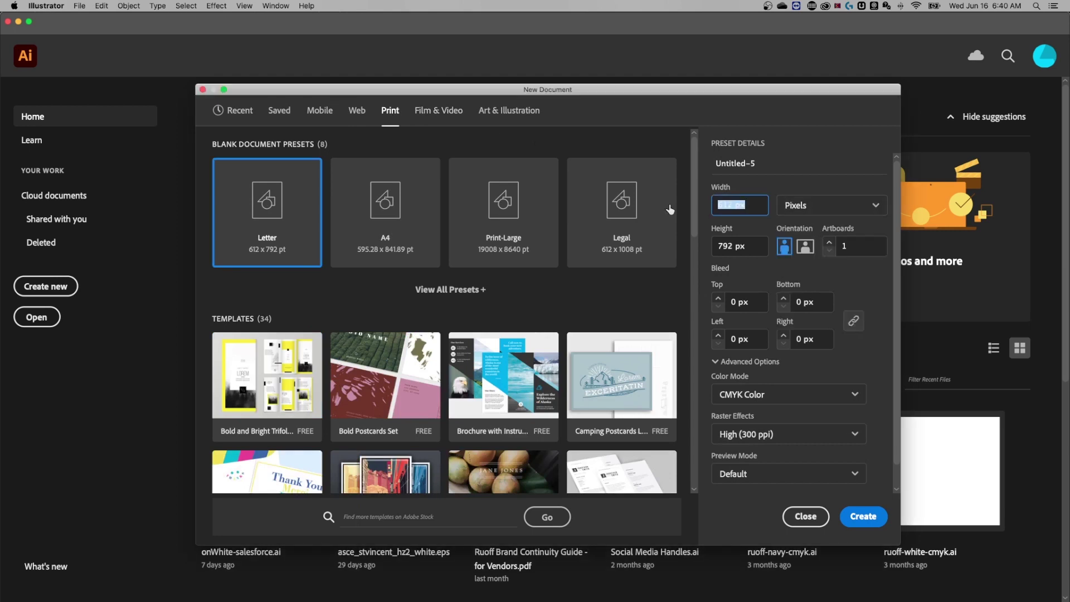
{"action": "type", "text": "1920"}
{"action": "key", "text": "Tab"}
{"action": "type", "text": "1080"}
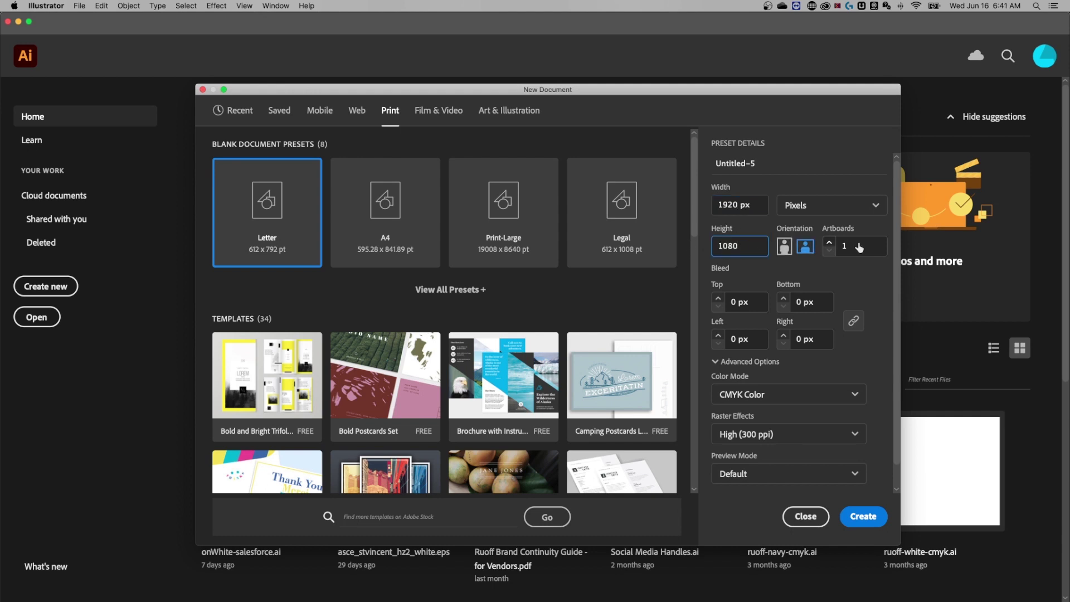
Set the artboard count to 2 and create the 1920 × 1080 px document.
{"action": "left_click", "coordinate": [872, 246]}
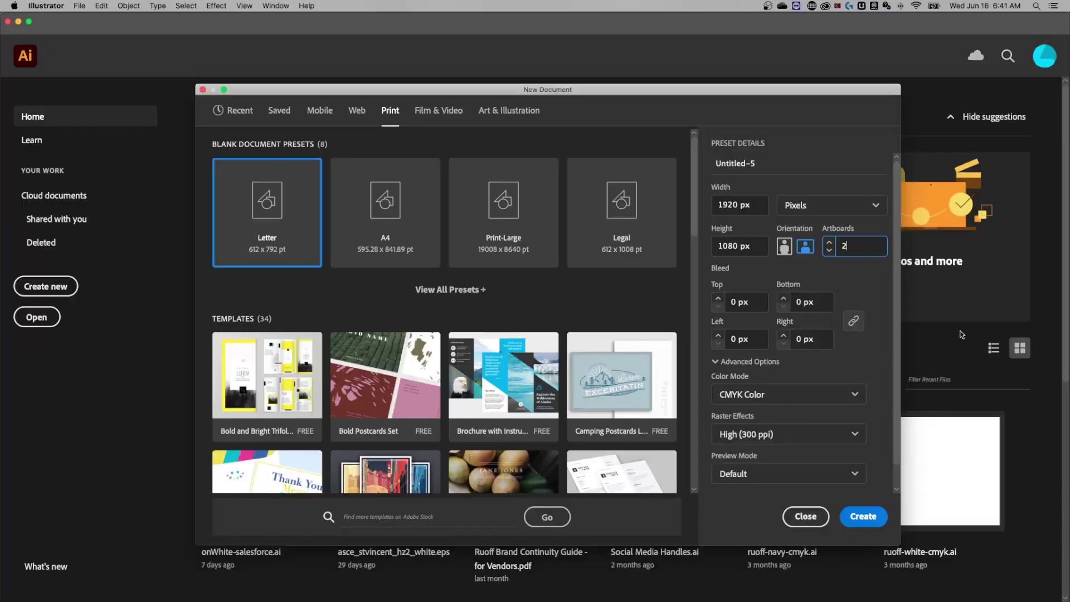
{"action": "left_click", "coordinate": [880, 517]}
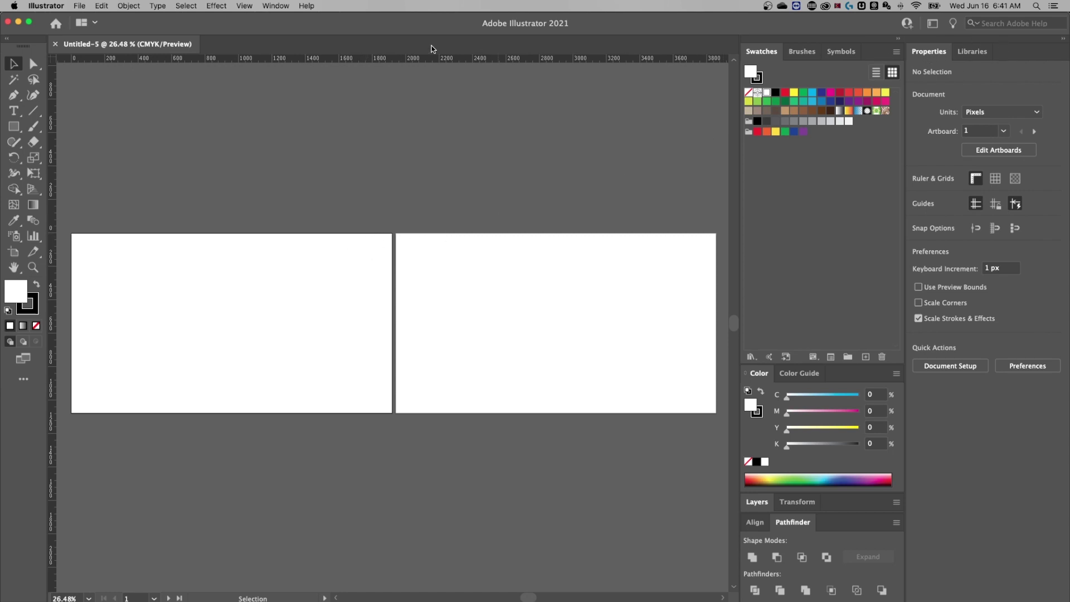
Switch the workspace to Essentials from the Window > Workspace menu.
{"action": "left_click", "coordinate": [281, 7]}
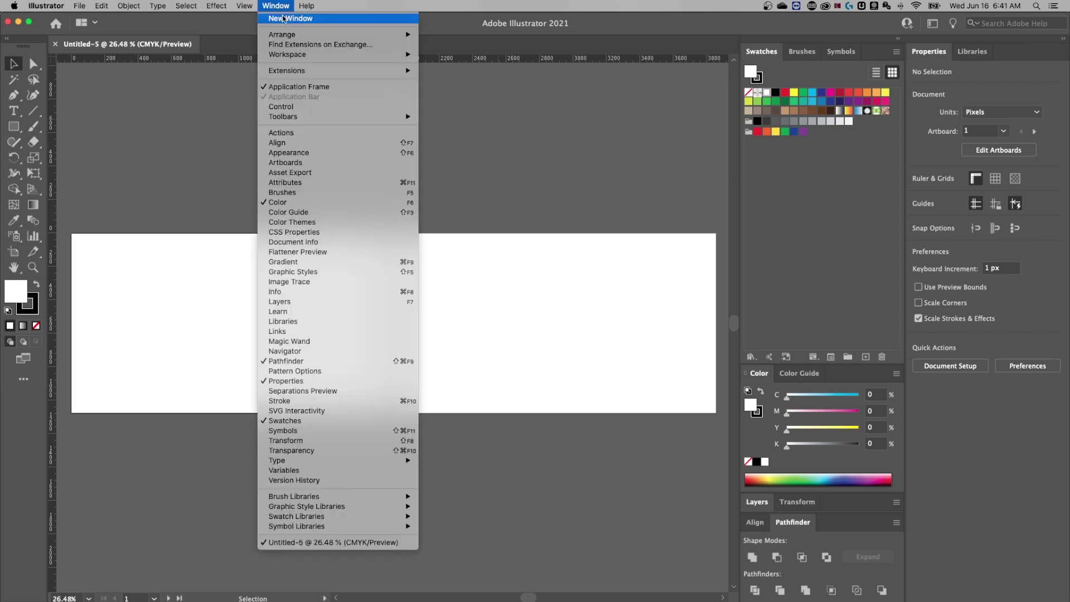
{"action": "mouse_move", "coordinate": [295, 56]}
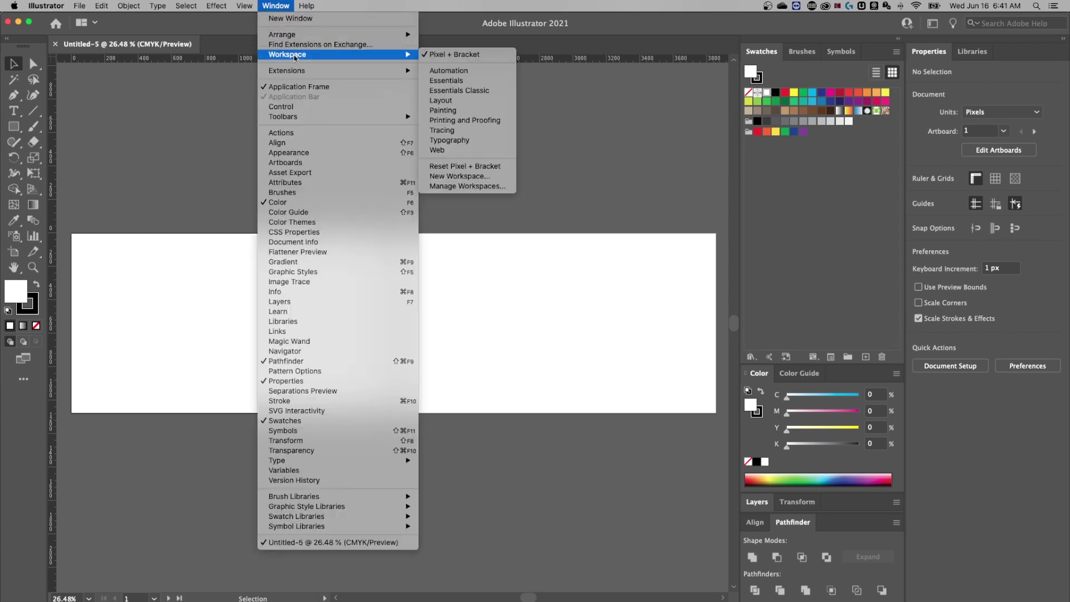
{"action": "left_click", "coordinate": [468, 82]}
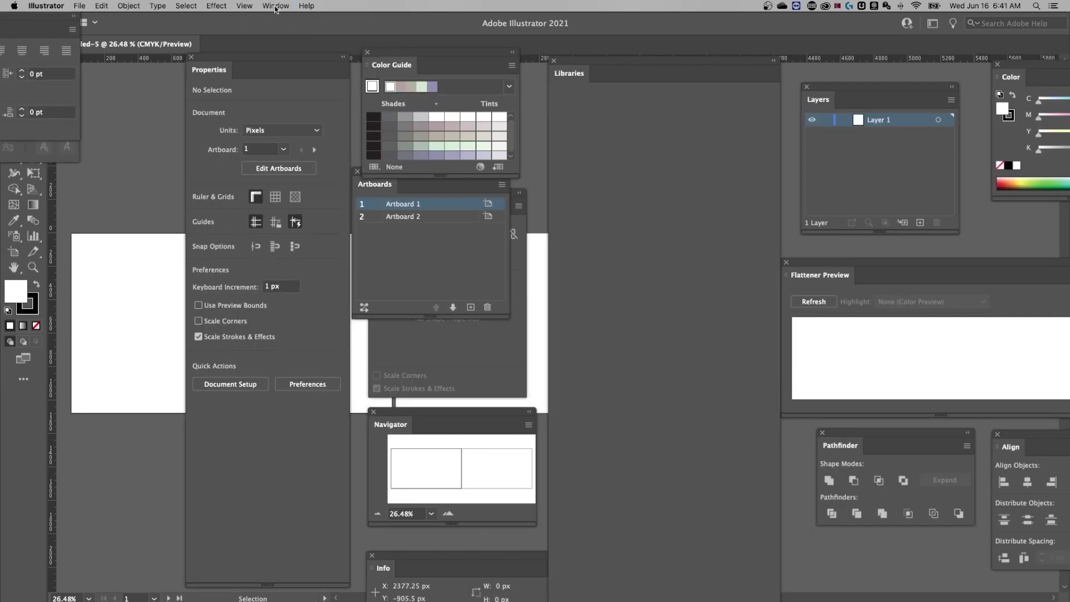
Reset the Essentials workspace to its default panel layout.
{"action": "left_click", "coordinate": [275, 6]}
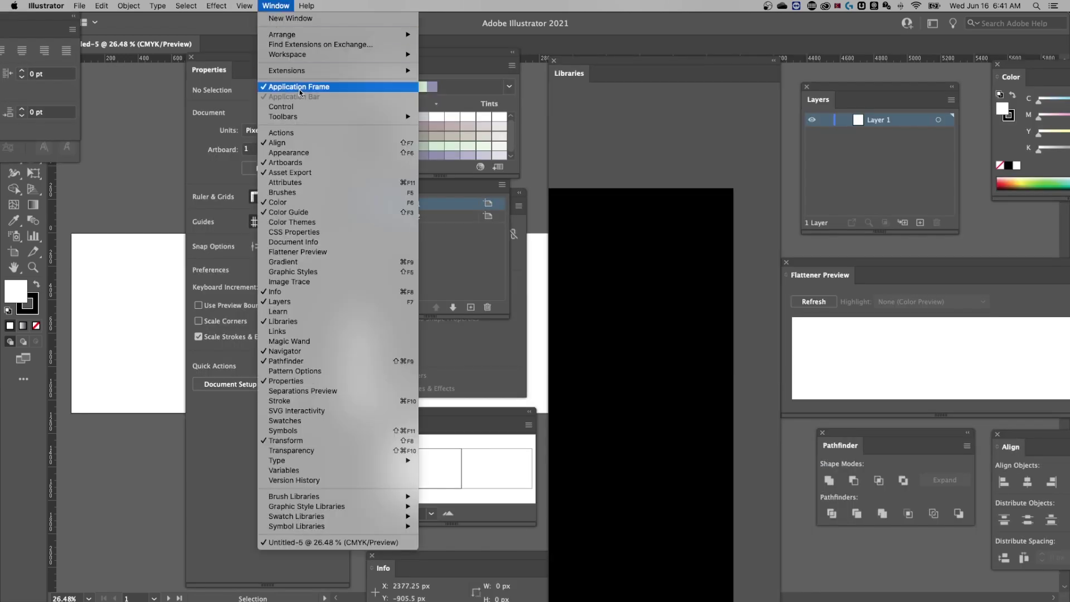
{"action": "mouse_move", "coordinate": [319, 55]}
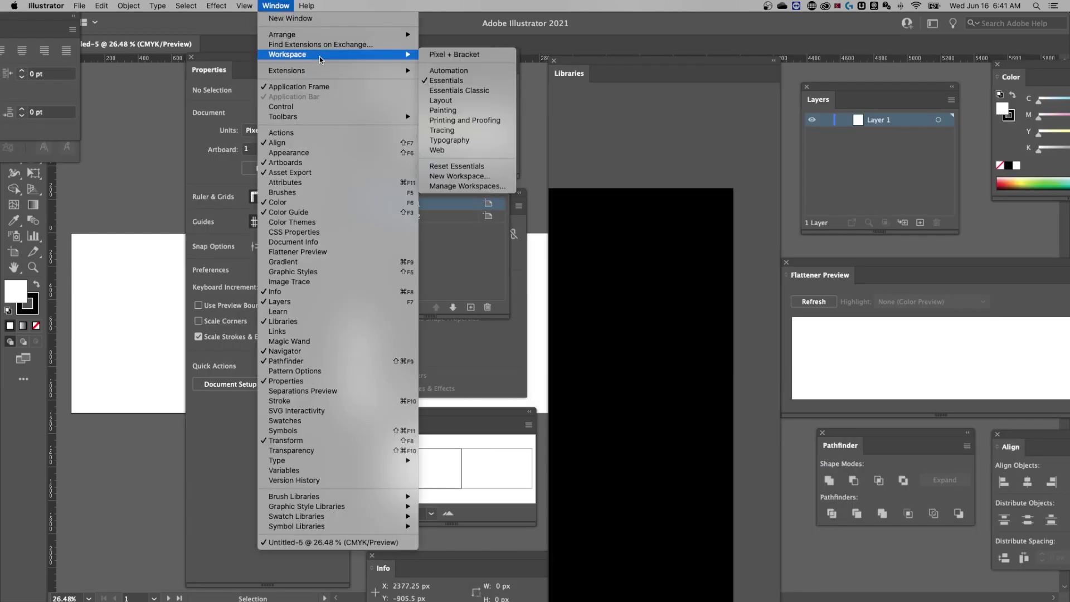
{"action": "left_click", "coordinate": [467, 167]}
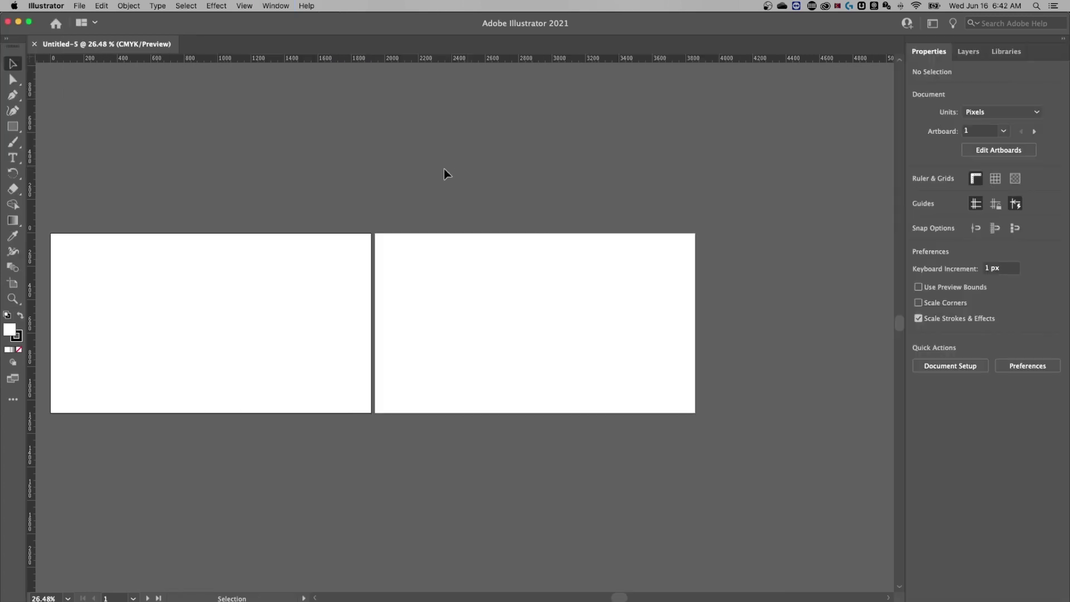
{"action": "left_click_drag", "start_coordinate": [358, 171], "coordinate": [409, 166]}
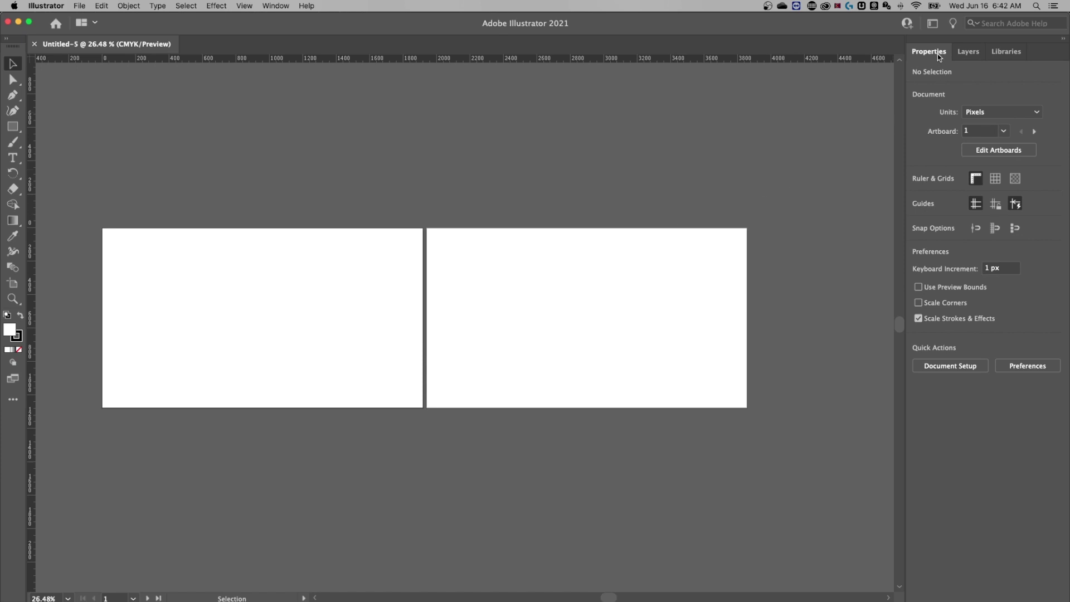
{"action": "left_click", "coordinate": [1003, 131]}
{"action": "left_click", "coordinate": [1010, 159]}
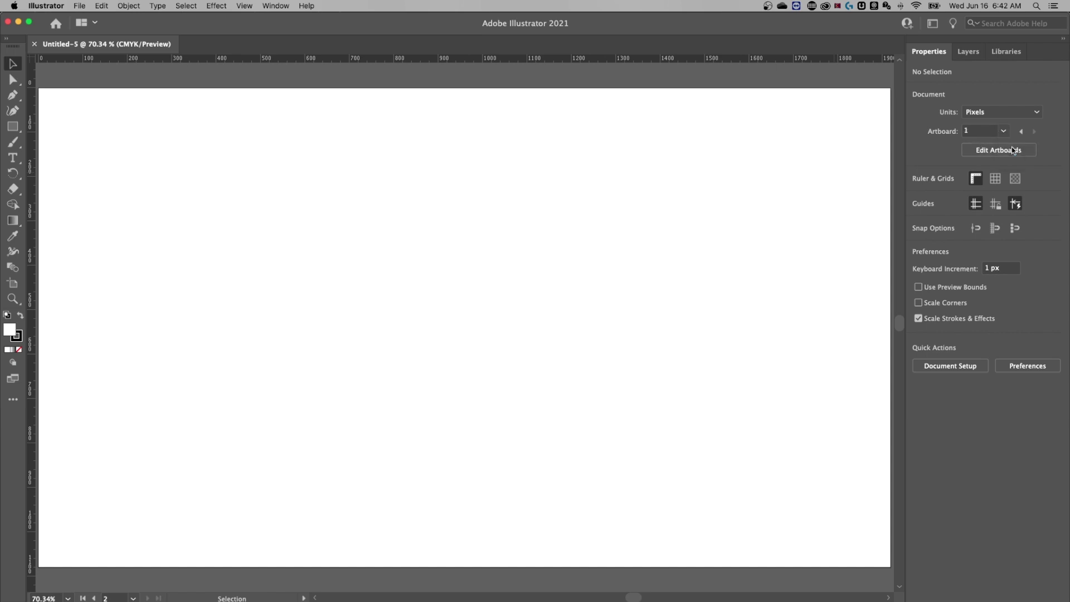
{"action": "key", "text": "super+minus"}
{"action": "key", "text": "super+minus"}
{"action": "key", "text": "super+minus"}
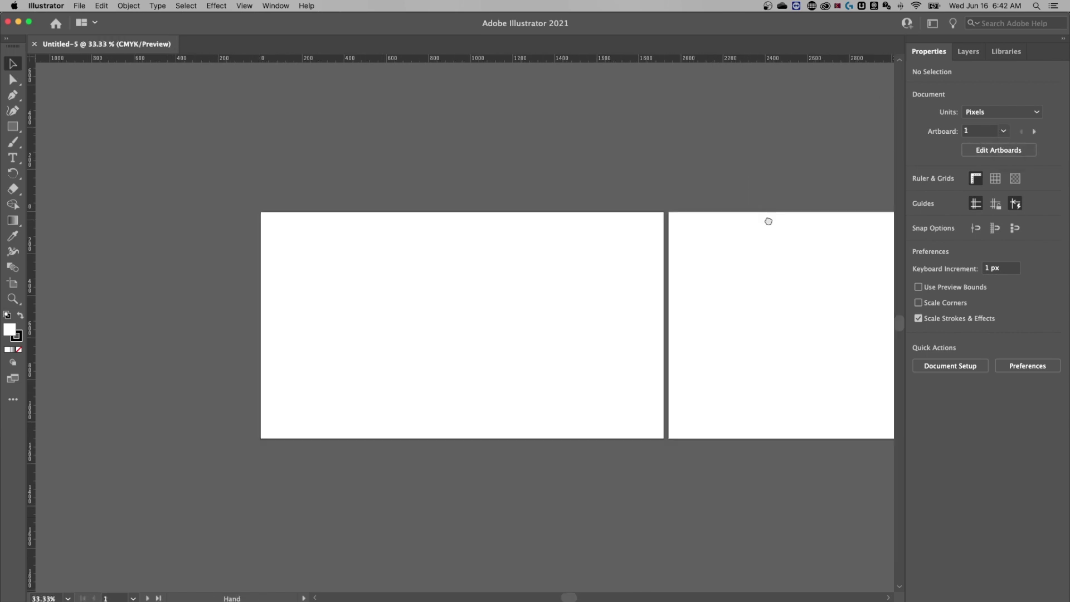
{"action": "left_click_drag", "start_coordinate": [768, 221], "coordinate": [601, 219]}
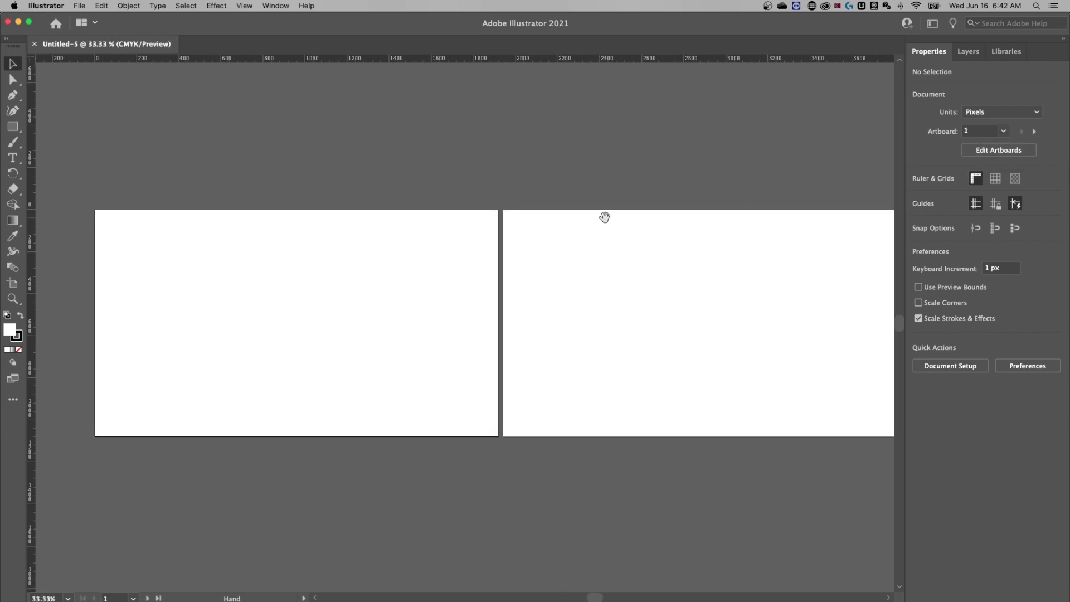
{"action": "left_click", "coordinate": [997, 150]}
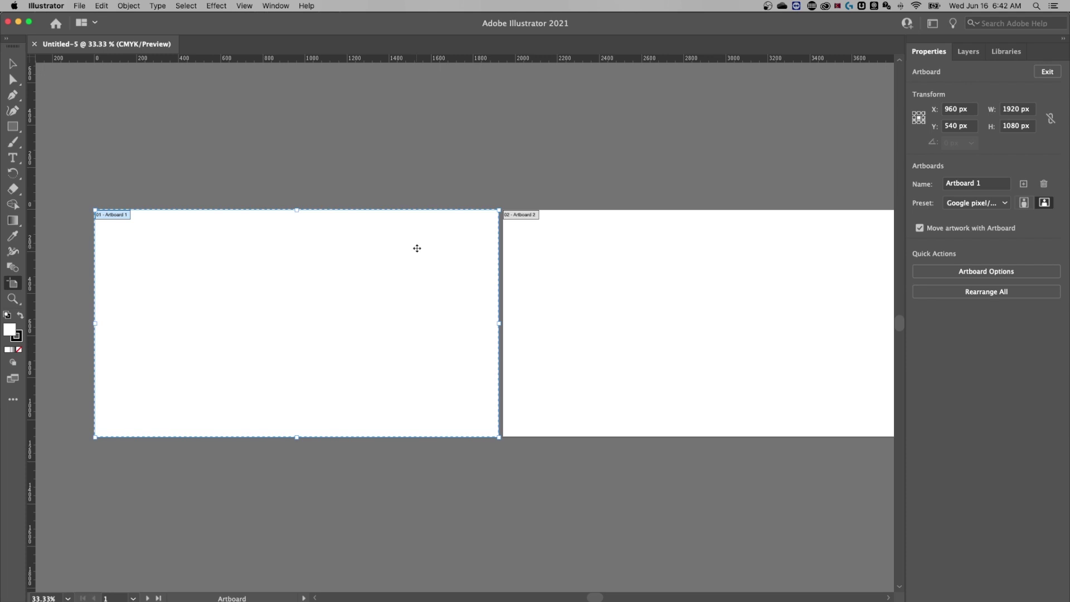
Pan the canvas and draw a smaller Artboard 3 (about 976 × 546 px) below Artboards 1 and 2.
{"action": "left_click", "coordinate": [509, 249]}
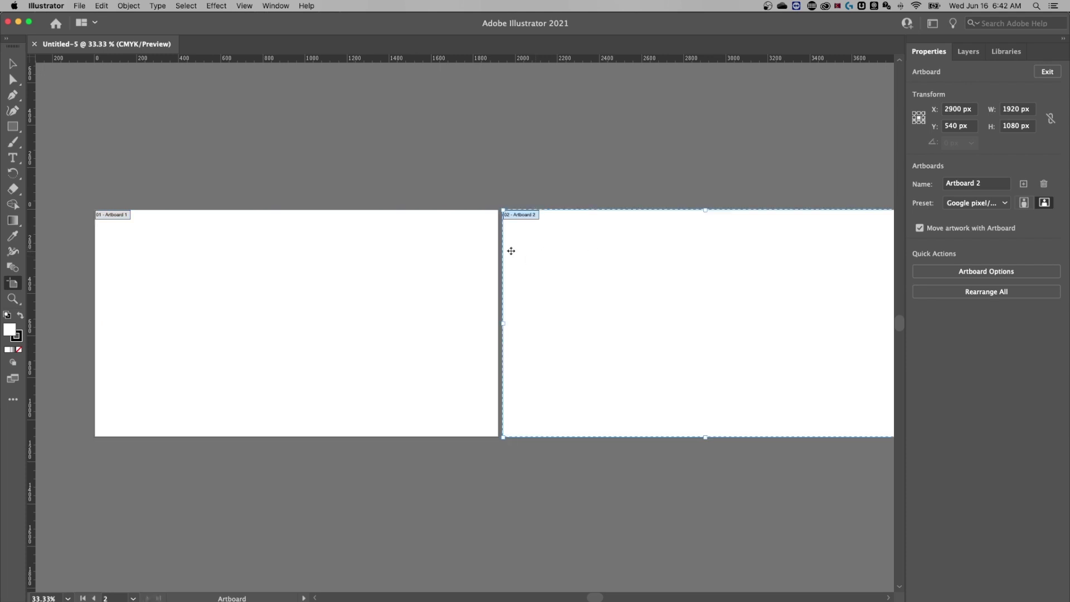
{"action": "left_click", "coordinate": [440, 252]}
{"action": "key", "text": "space"}
{"action": "left_click_drag", "start_coordinate": [373, 346], "coordinate": [365, 202]}
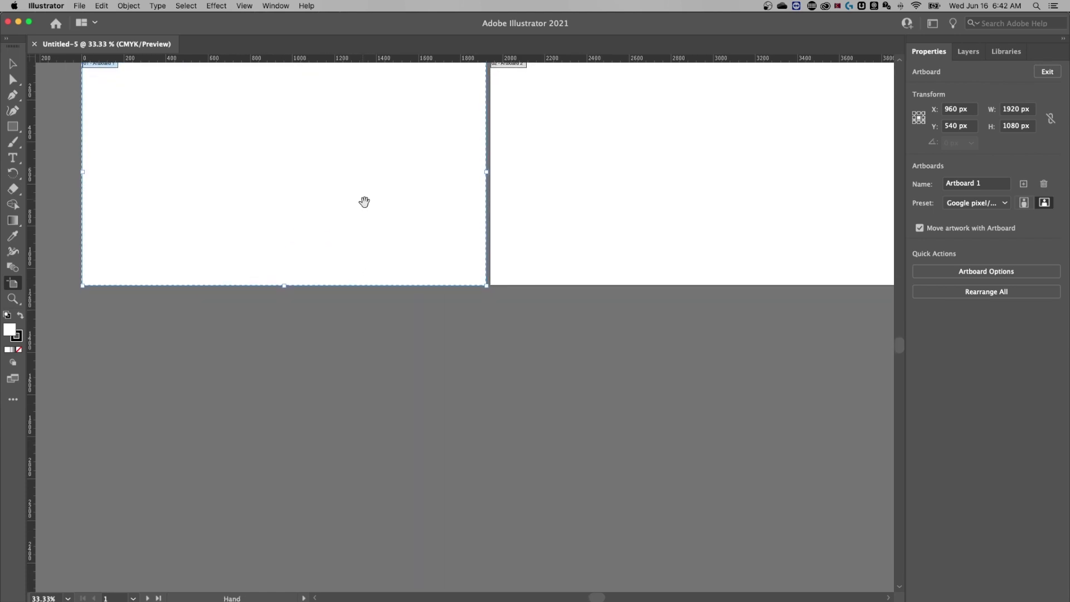
{"action": "left_click", "coordinate": [443, 343]}
{"action": "left_click_drag", "start_coordinate": [438, 339], "coordinate": [645, 455]}
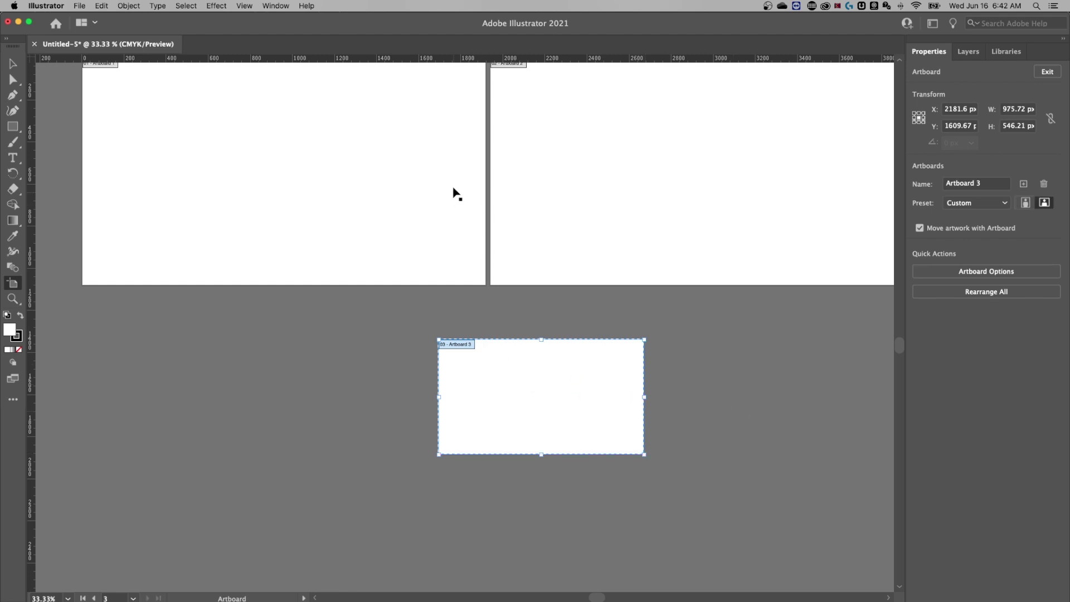
{"action": "scroll", "coordinate": [454, 192], "scroll_direction": "up", "scroll_amount": 5}
{"action": "left_click", "coordinate": [393, 240]}
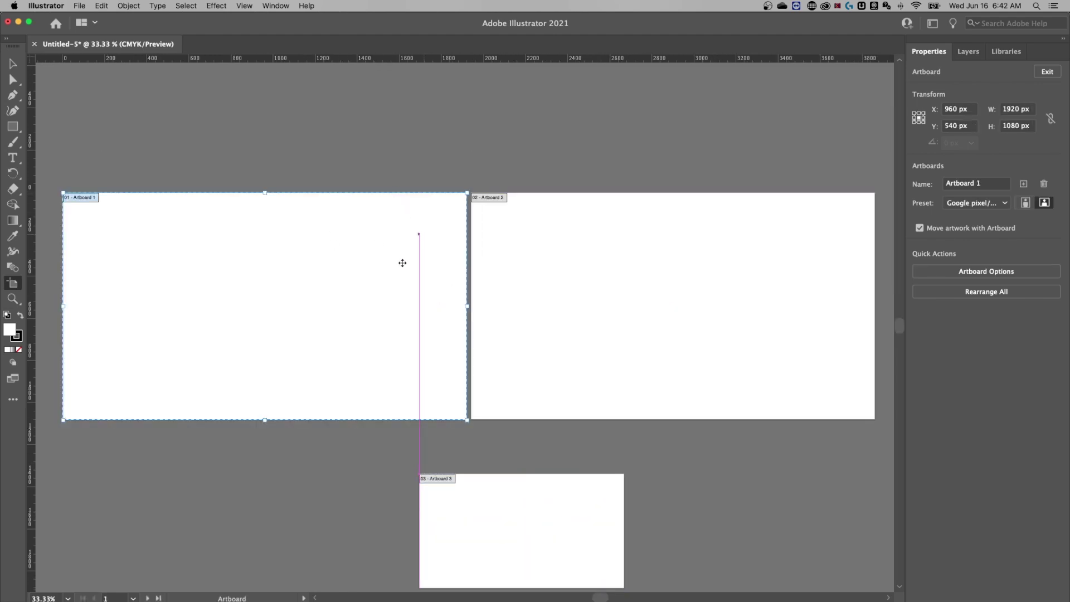
Set Artboard 1's width to 1080 px, making it a 1080 × 1080 square.
{"action": "left_click", "coordinate": [1013, 109]}
{"action": "type", "text": "1080"}
{"action": "key", "text": "Return"}
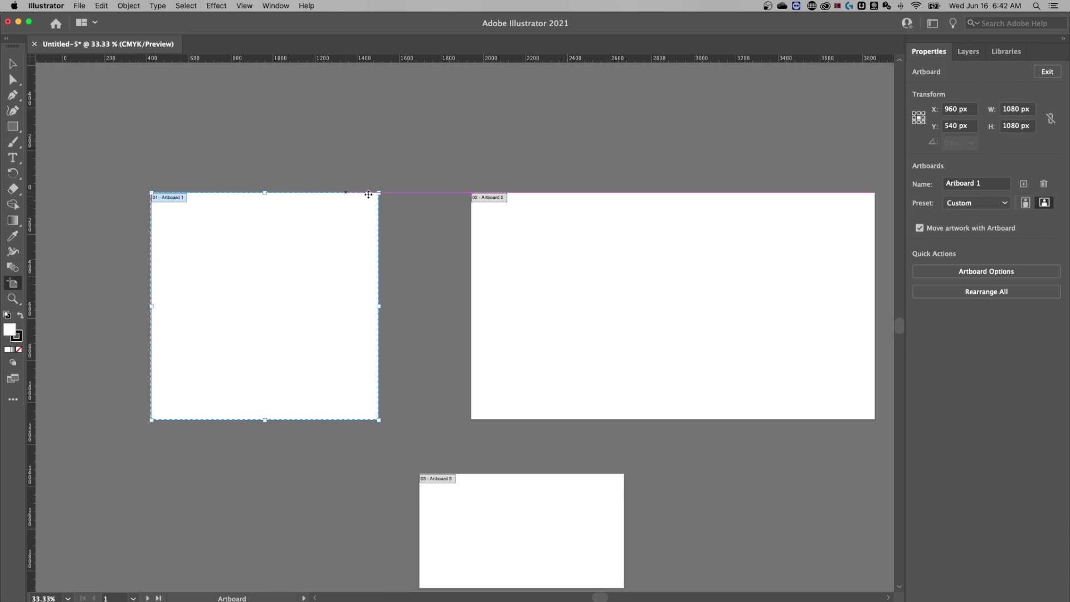
Shrink Artboard 2 to about 866 × 431 px by dragging its edges.
{"action": "left_click", "coordinate": [593, 247]}
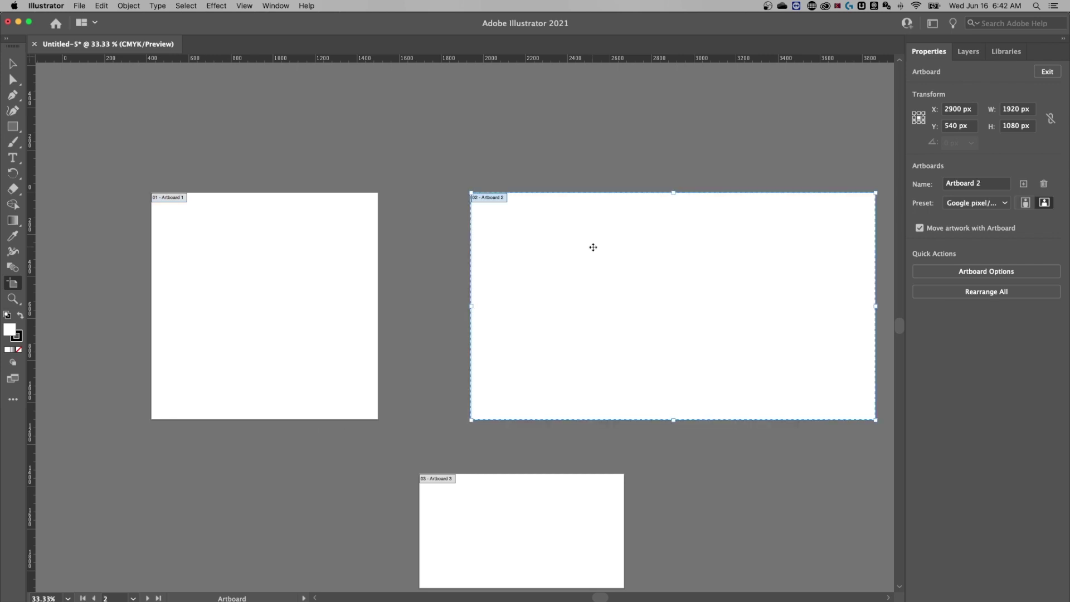
{"action": "left_click_drag", "start_coordinate": [874, 306], "coordinate": [654, 306]}
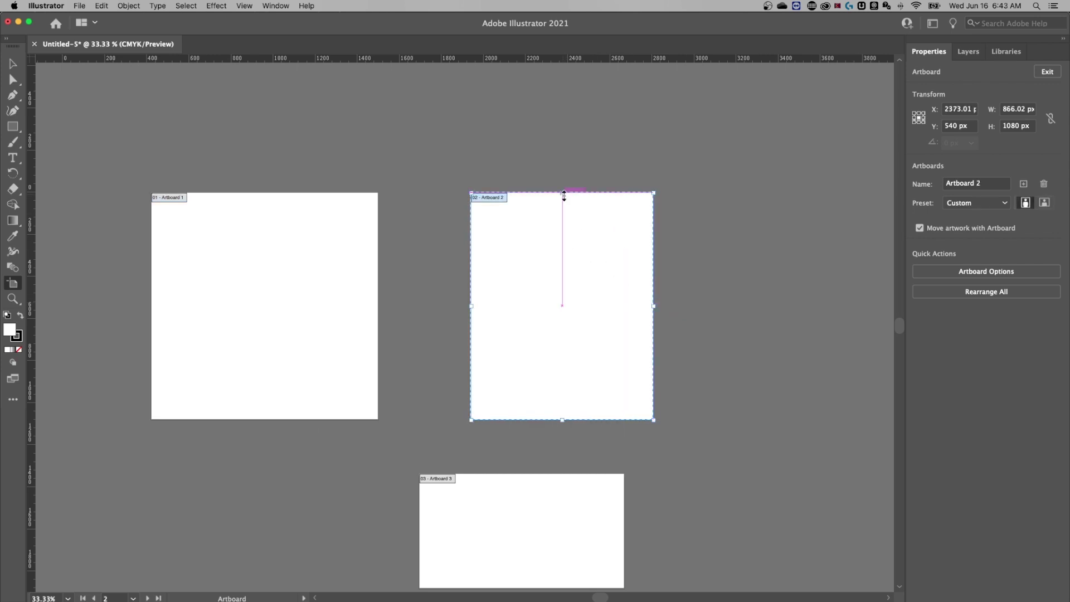
{"action": "left_click_drag", "start_coordinate": [564, 195], "coordinate": [582, 330]}
Move Artboard 2 beside Artboard 1 and Artboard 3 up beneath Artboard 2.
{"action": "left_click_drag", "start_coordinate": [606, 372], "coordinate": [554, 236]}
{"action": "left_click_drag", "start_coordinate": [485, 513], "coordinate": [494, 342]}
{"action": "left_click_drag", "start_coordinate": [992, 185], "coordinate": [946, 187]}
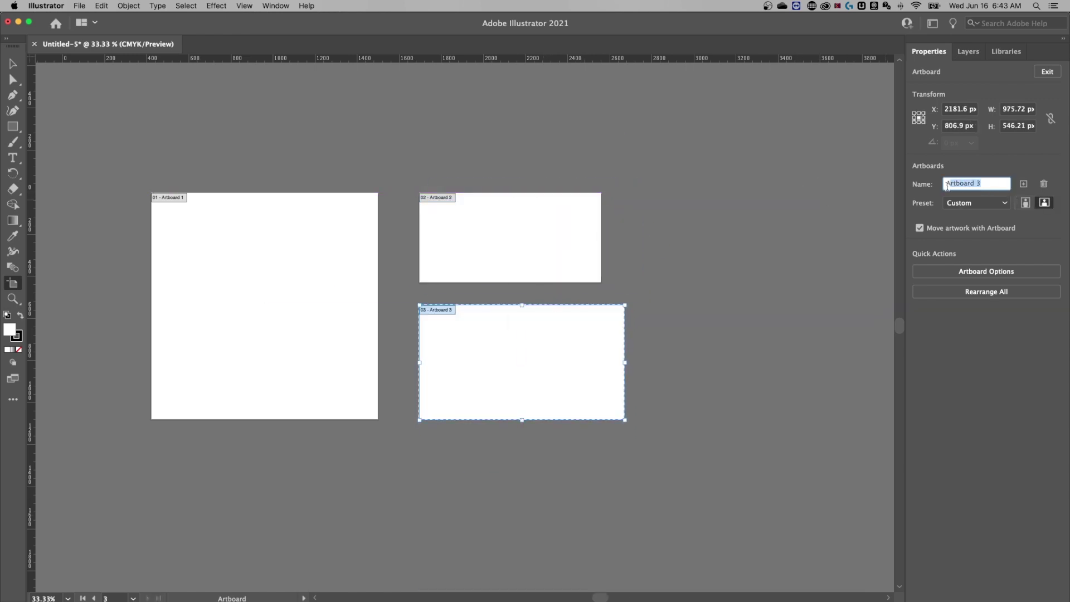
Keep the Custom size and add Artboard 4 beside Artboard 3.
{"action": "left_click", "coordinate": [983, 204]}
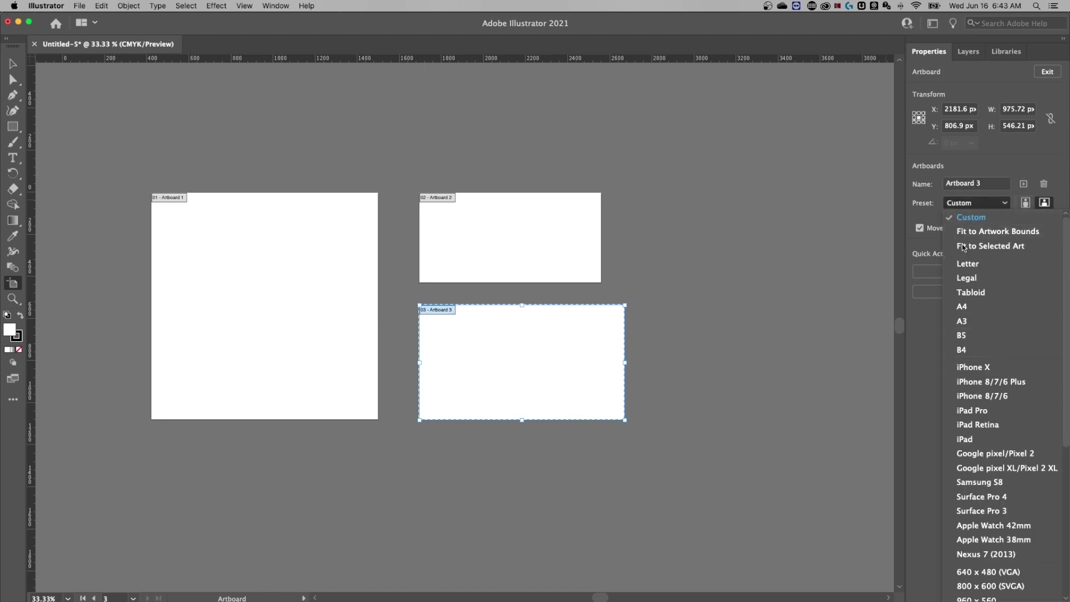
{"action": "left_click", "coordinate": [922, 202]}
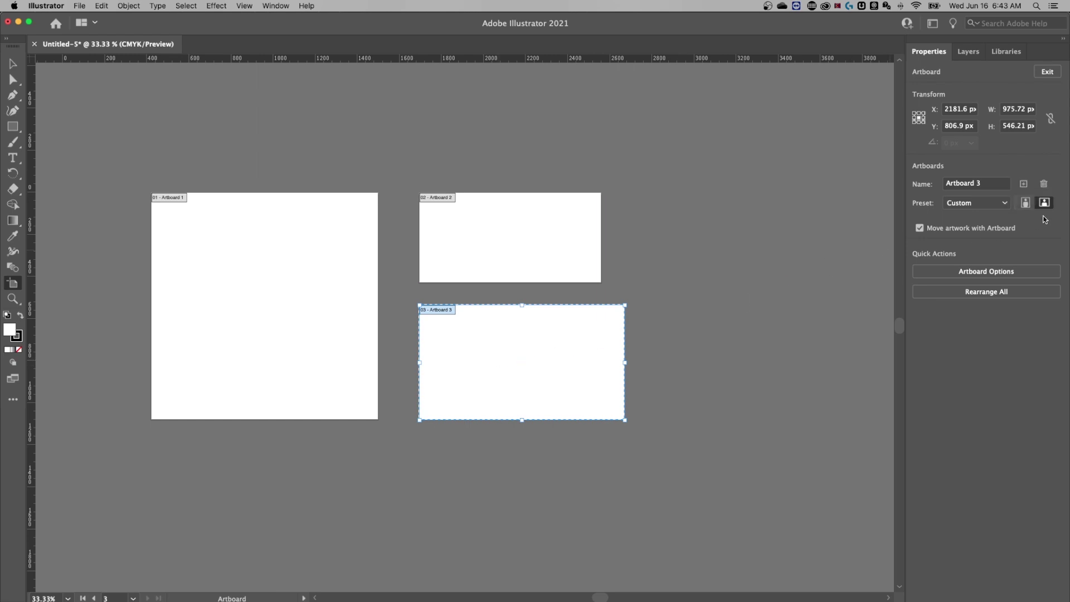
{"action": "left_click", "coordinate": [1027, 188]}
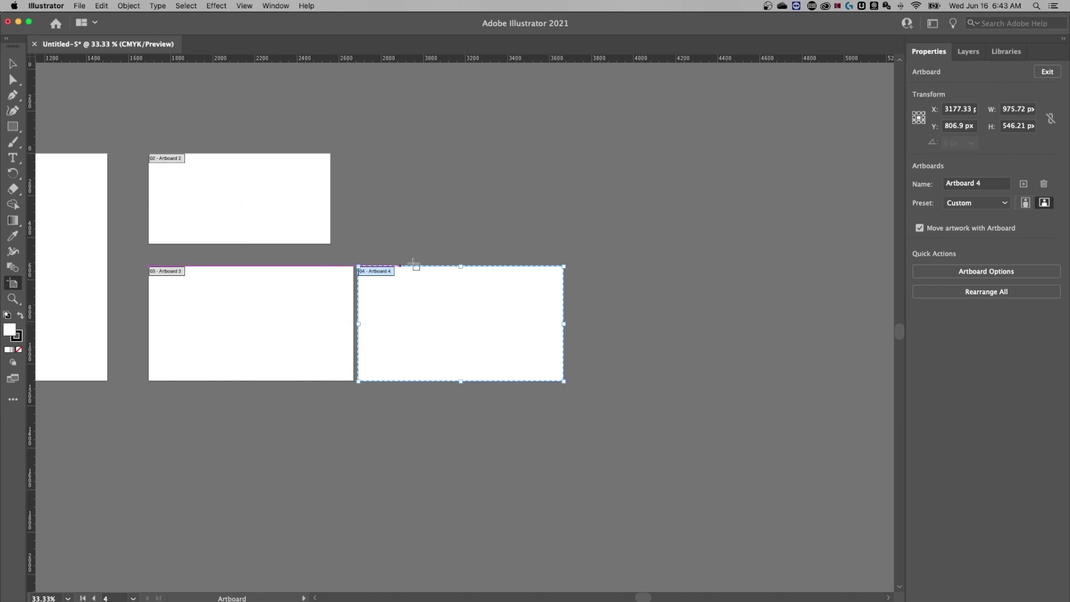
Add Artboard 5 as an 866 × 431 copy beside Artboard 2 and open its Artboard Options.
{"action": "left_click", "coordinate": [239, 191]}
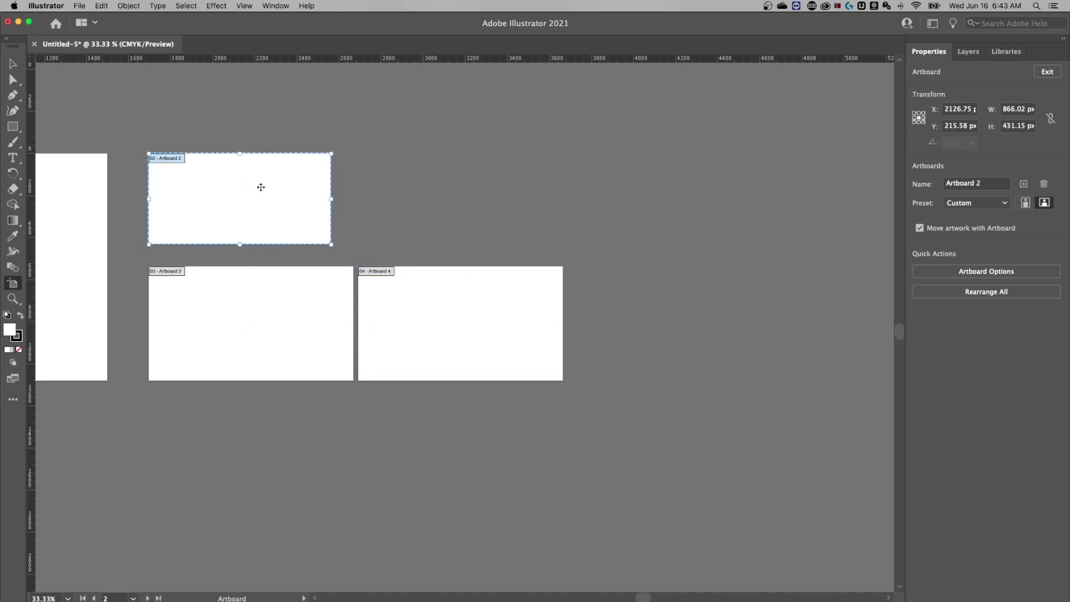
{"action": "left_click", "coordinate": [1024, 184]}
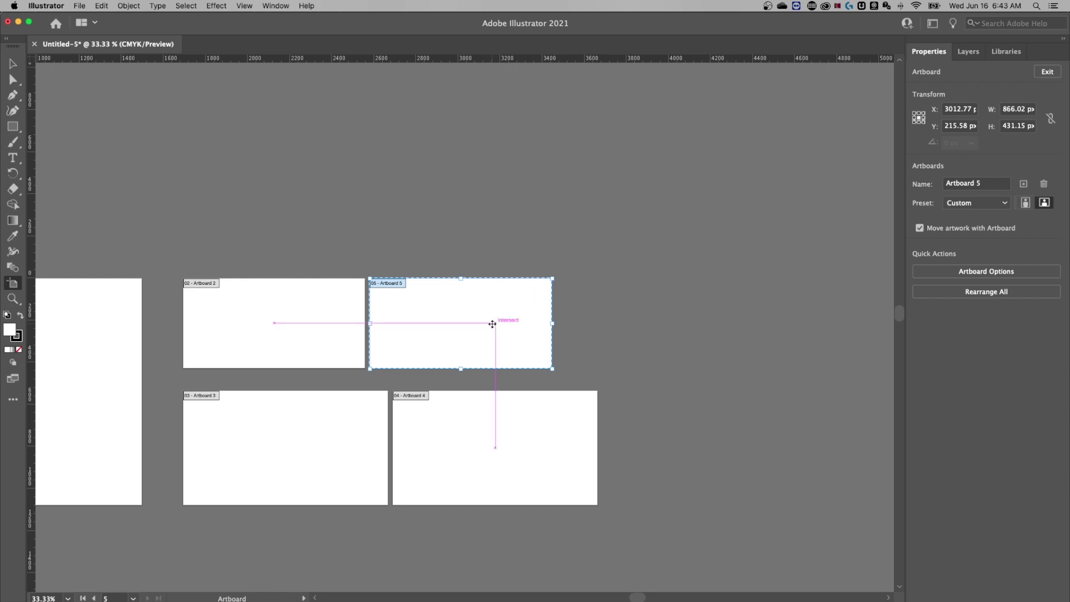
{"action": "left_click", "coordinate": [972, 273]}
{"action": "left_click_drag", "start_coordinate": [810, 161], "coordinate": [660, 81]}
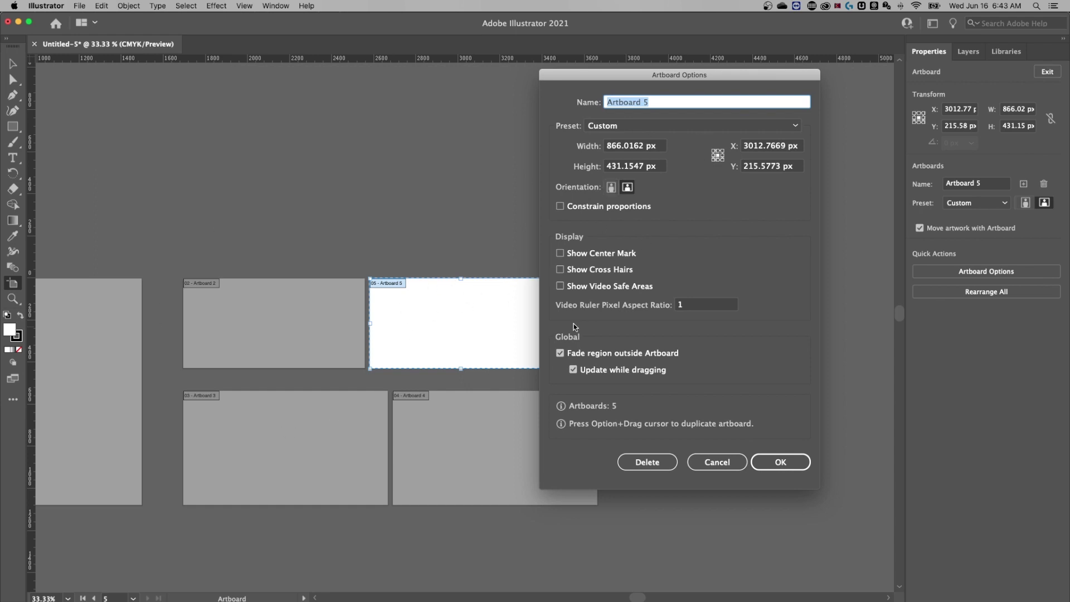
Cancel Artboard Options, rearrange all artboards into 2 columns with 20 px spacing, then exit artboard editing.
{"action": "left_click", "coordinate": [739, 462]}
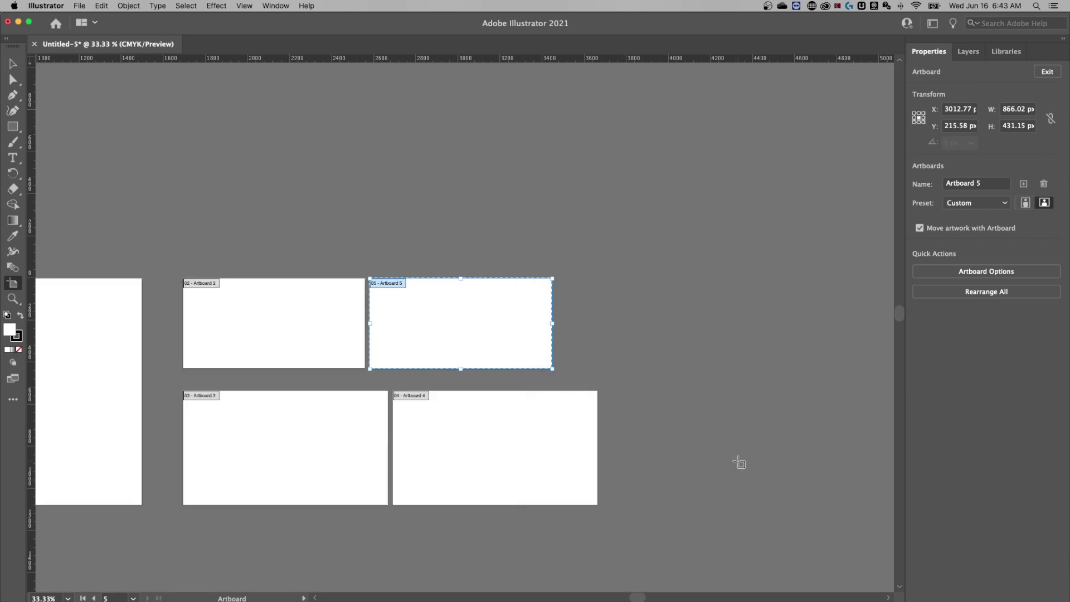
{"action": "left_click", "coordinate": [975, 292]}
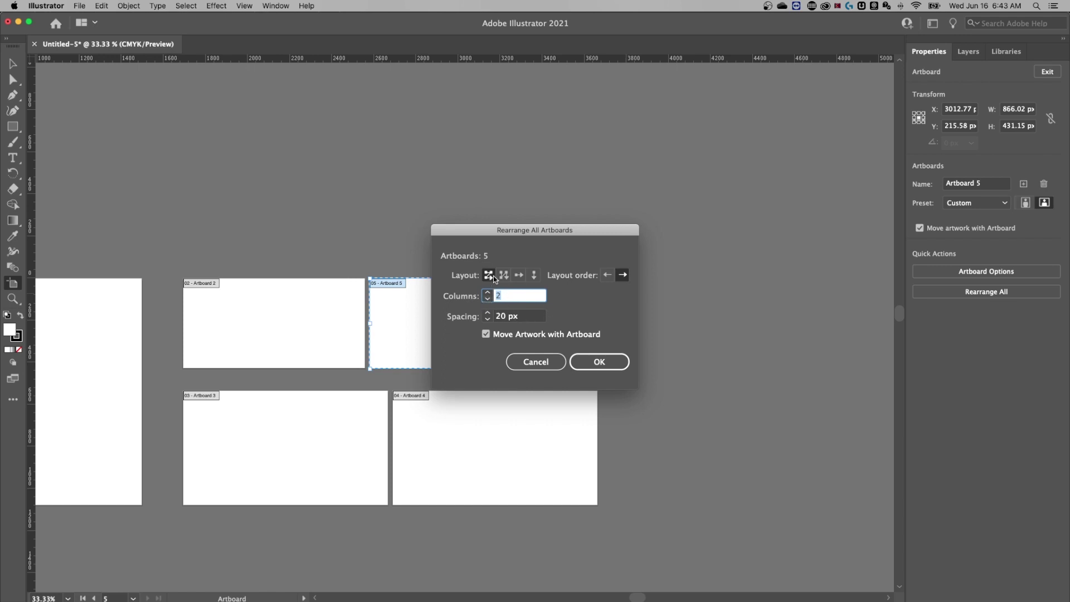
{"action": "left_click", "coordinate": [592, 361]}
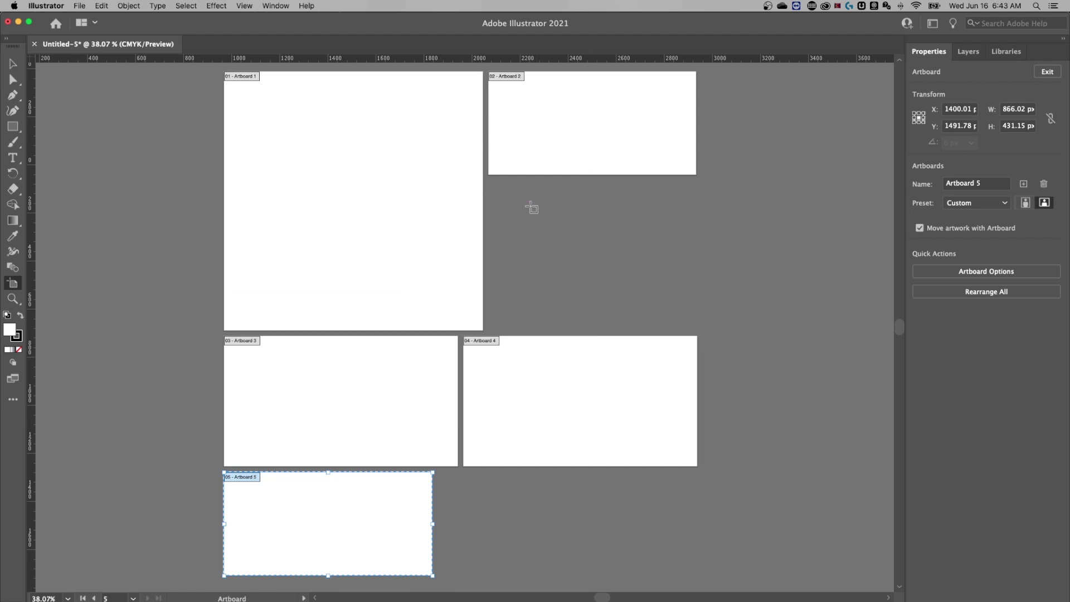
{"action": "scroll", "coordinate": [532, 208], "scroll_direction": "up", "scroll_amount": 2}
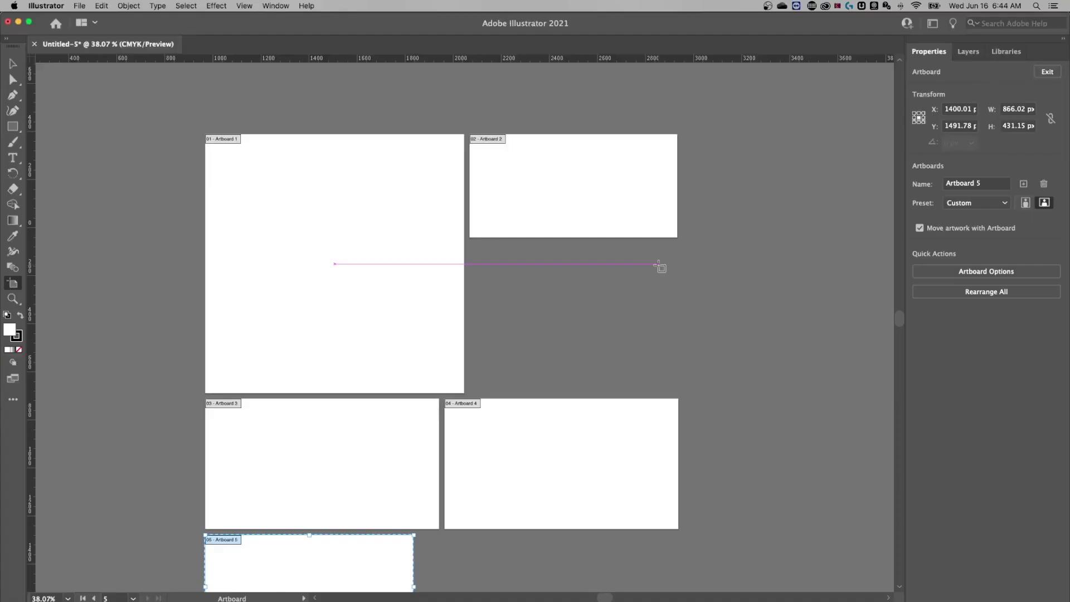
{"action": "left_click", "coordinate": [1049, 75]}
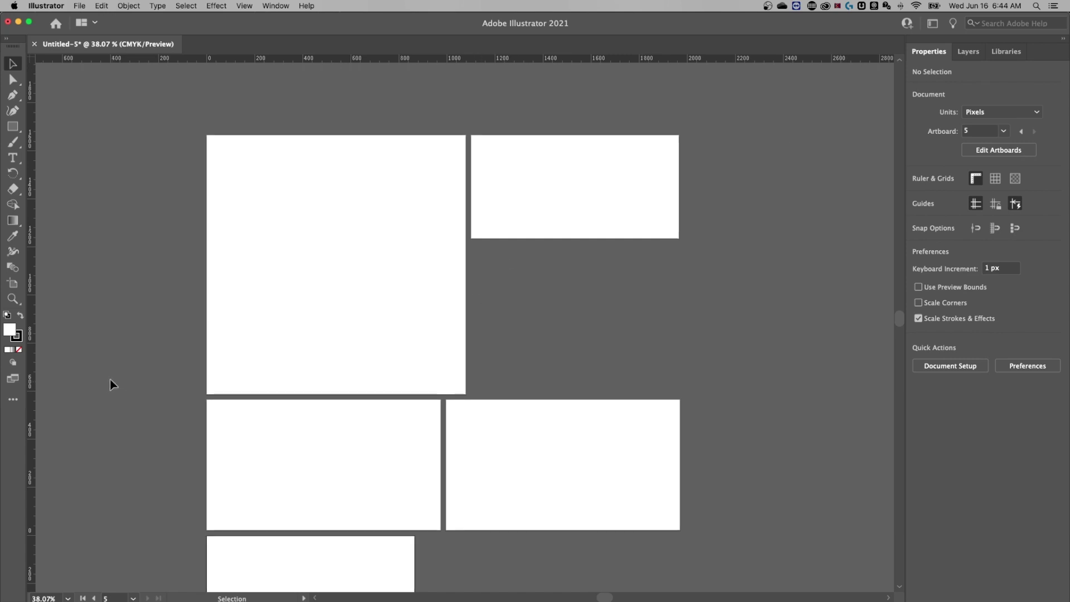
{"action": "left_click", "coordinate": [12, 284]}
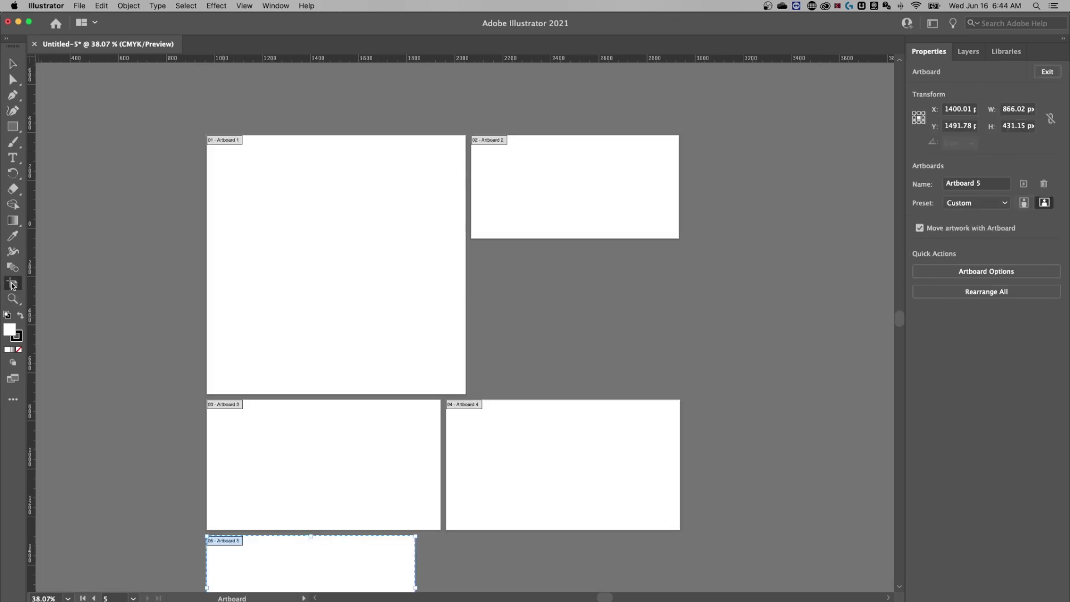